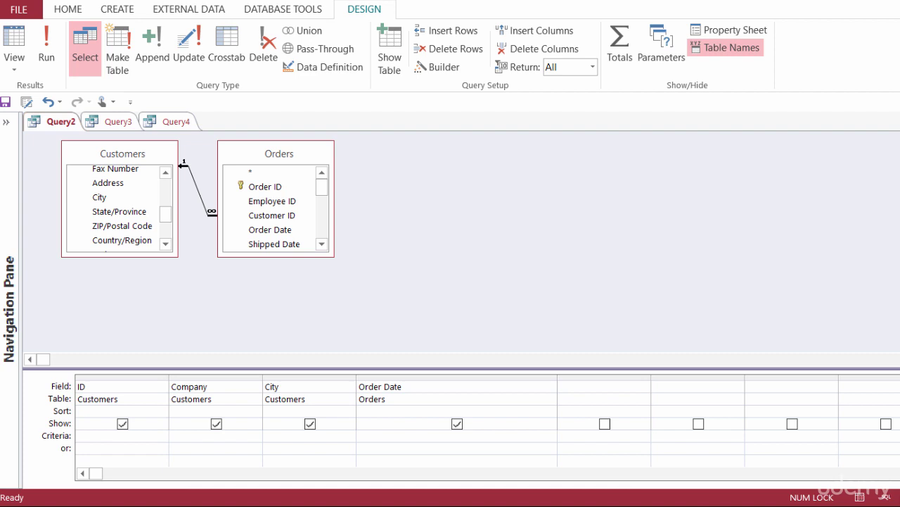
Step: Enter #9/4/2015# as the Order Date criterion
click(570, 414)
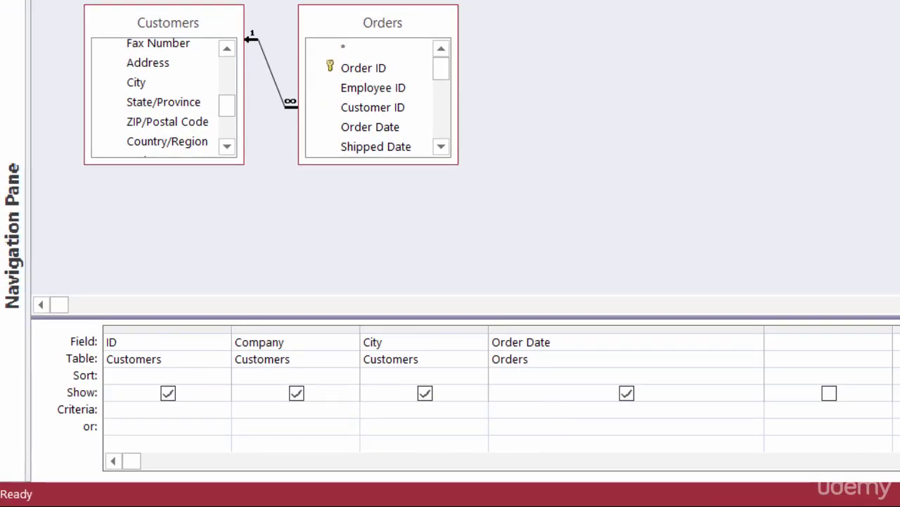
text(#)
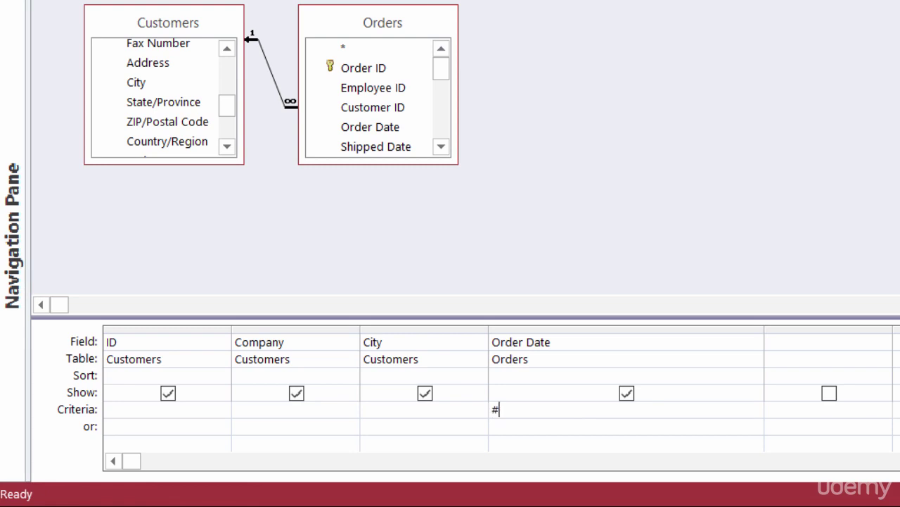
text(9/4/2015#)
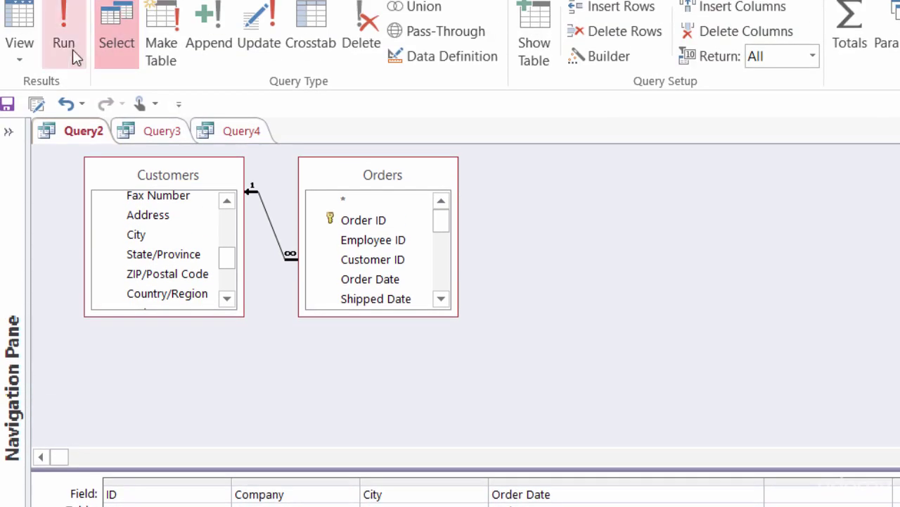
click(66, 35)
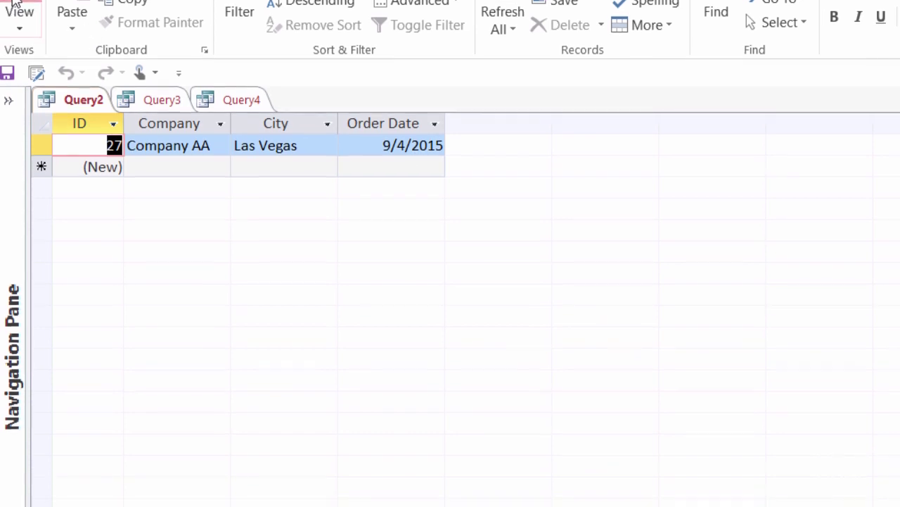
click(14, 11)
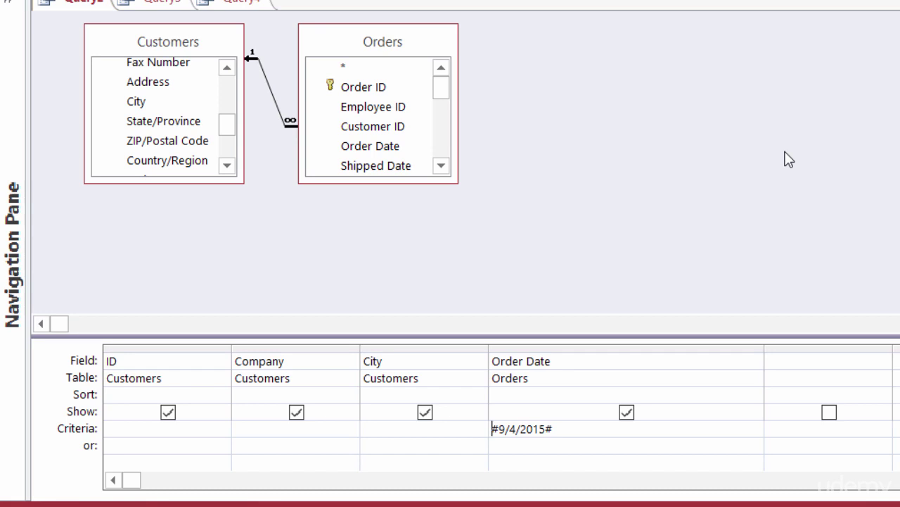
Step: Change the Order Date criterion to Between #9/1/2015# And #9/4/2015# and run the query
text(BETWEEN)
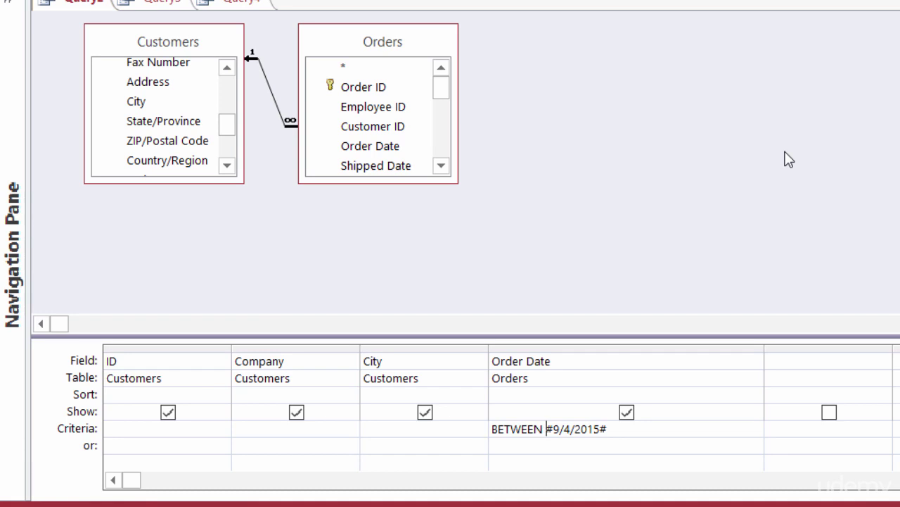
text(#)
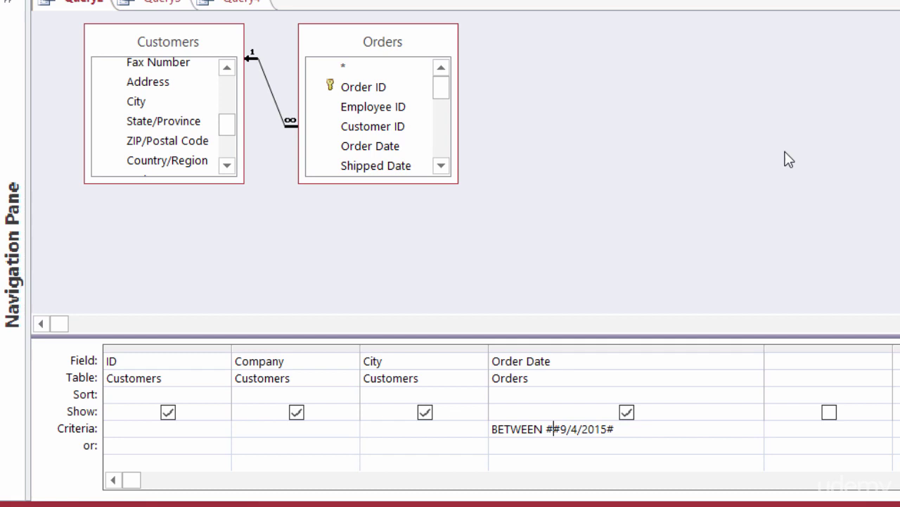
text(9/1/)
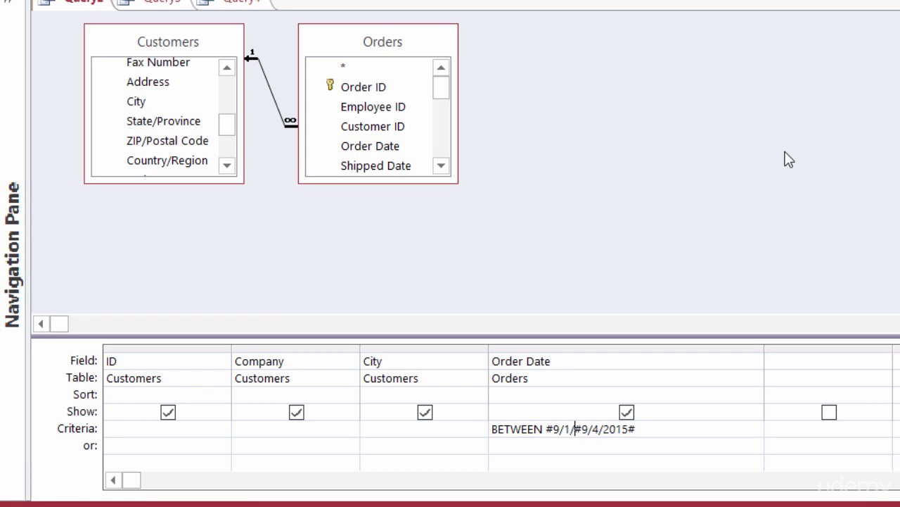
text(2015# )
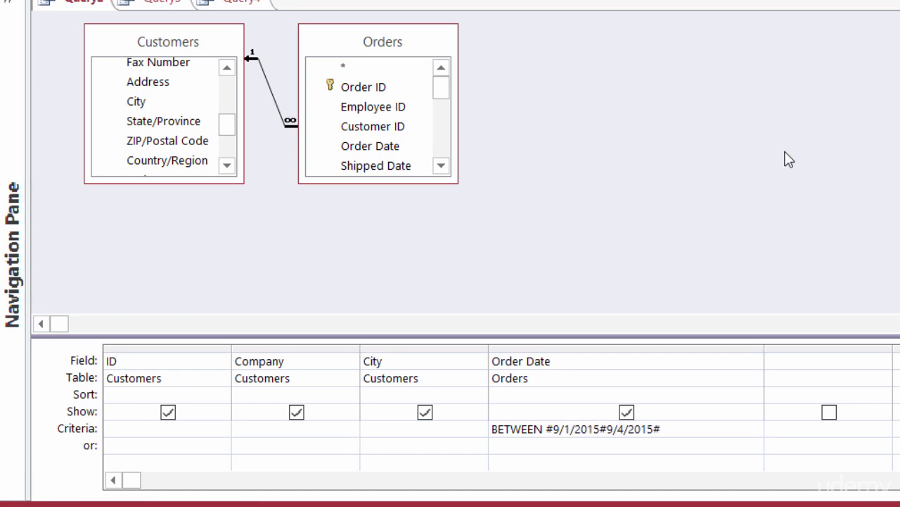
text(AND #)
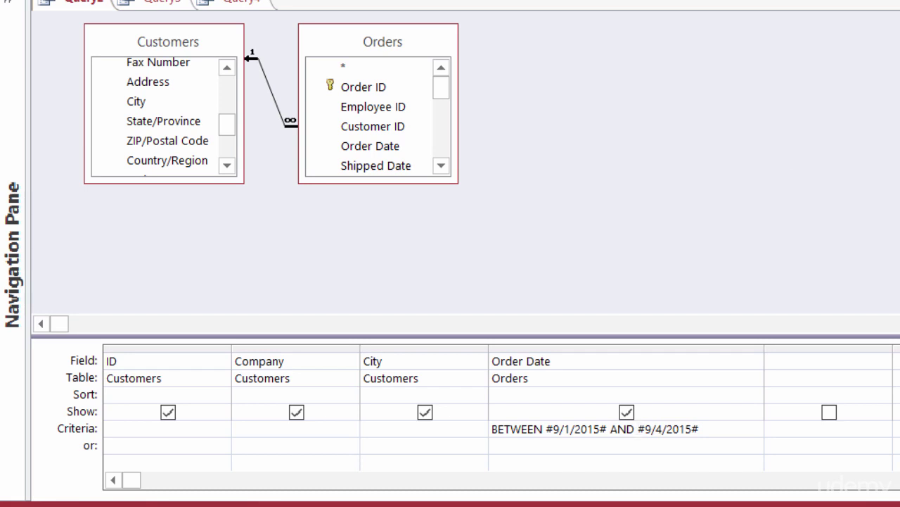
click(159, 0)
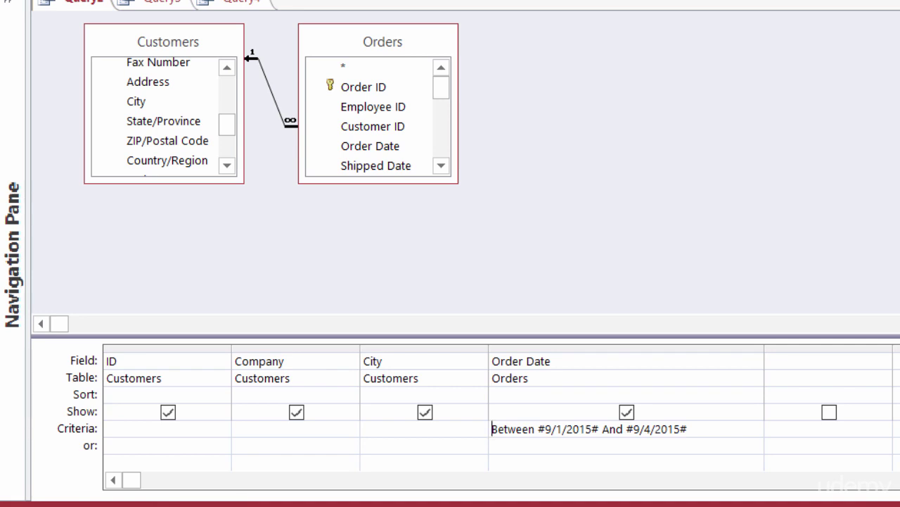
Step: Replace the date range with >DATE()-7 as the Order Date criterion
key(Delete)
key(Delete)
key(Delete)
key(Delete)
key(Delete)
key(Delete)
key(Delete)
key(Delete)
key(Delete)
key(Delete)
key(Delete)
key(Delete)
key(Delete)
key(Delete)
key(Delete)
key(Delete)
key(Delete)
key(Delete)
key(Delete)
key(Delete)
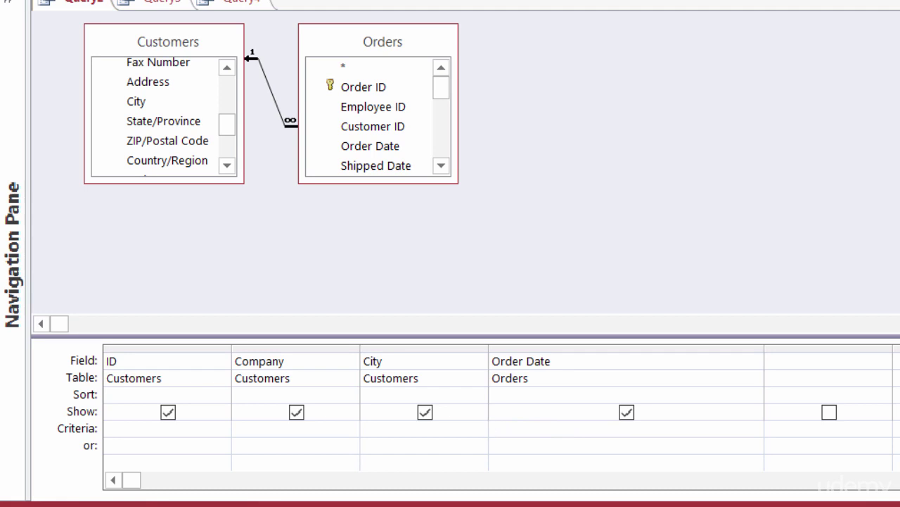
text(>DATE)
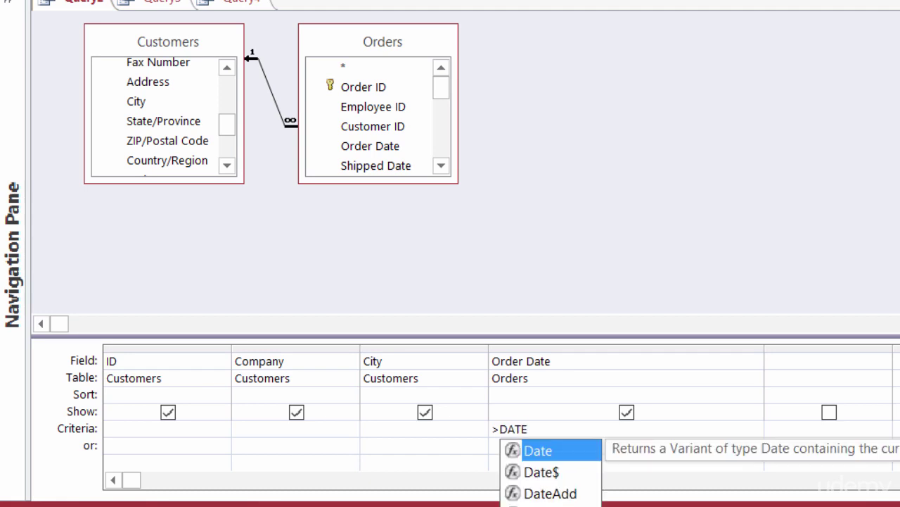
text(()
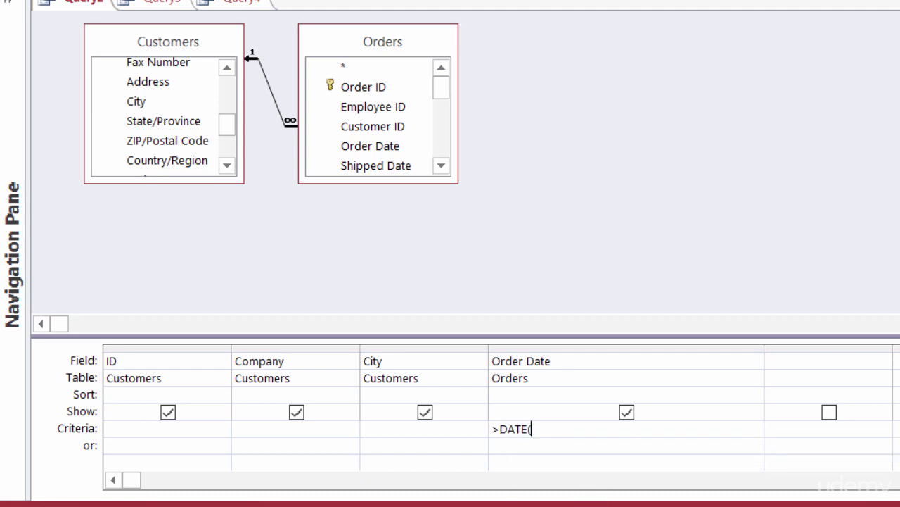
text()-7)
Step: Run the last-seven-days query, return to Design view, and erase the >Date()-7 criterion
click(86, 1)
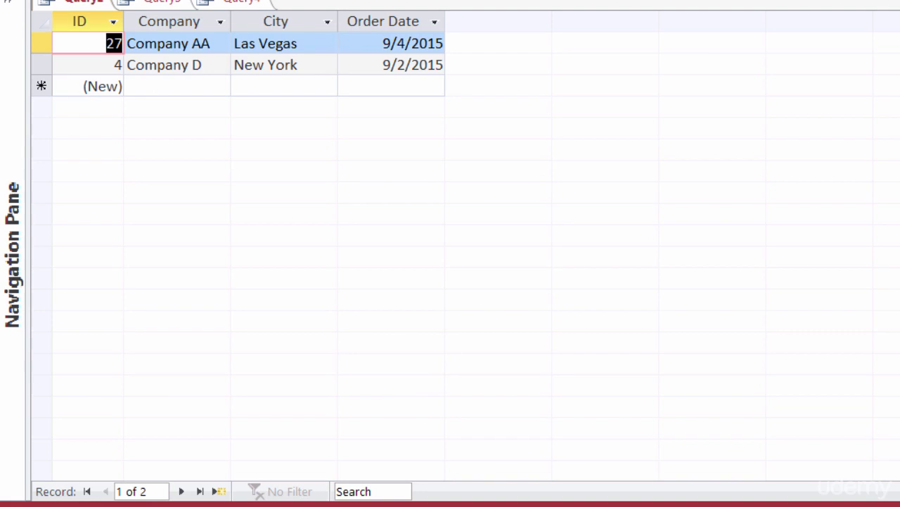
click(21, 1)
click(84, 53)
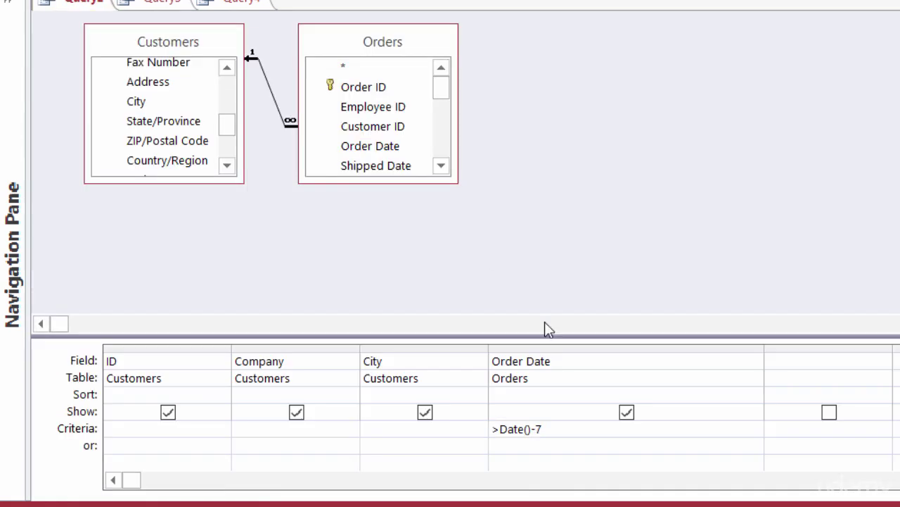
click(553, 429)
key(BackSpace)
key(BackSpace)
key(BackSpace)
key(BackSpace)
key(BackSpace)
key(BackSpace)
key(BackSpace)
key(BackSpace)
key(BackSpace)
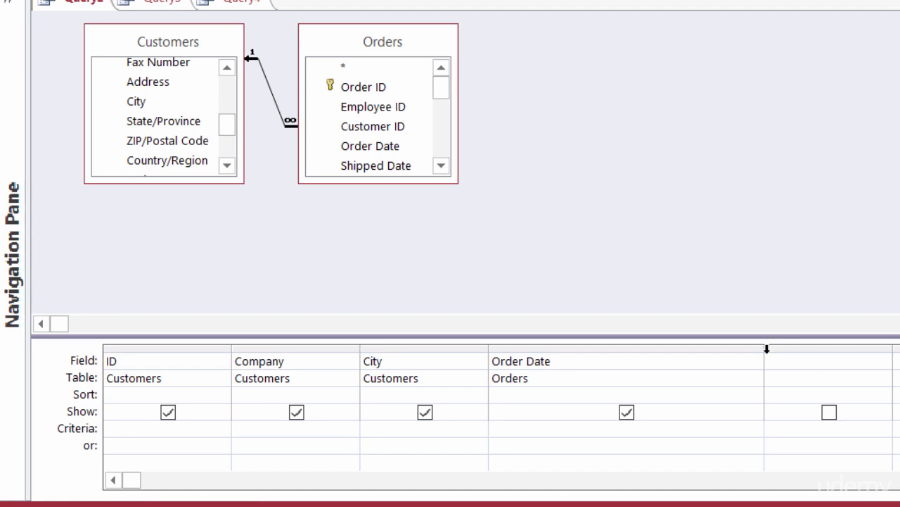
Step: Add Shipped Date to the grid with an Is Null criterion and run to list 9 unshipped orders
drag(767, 349, 568, 358)
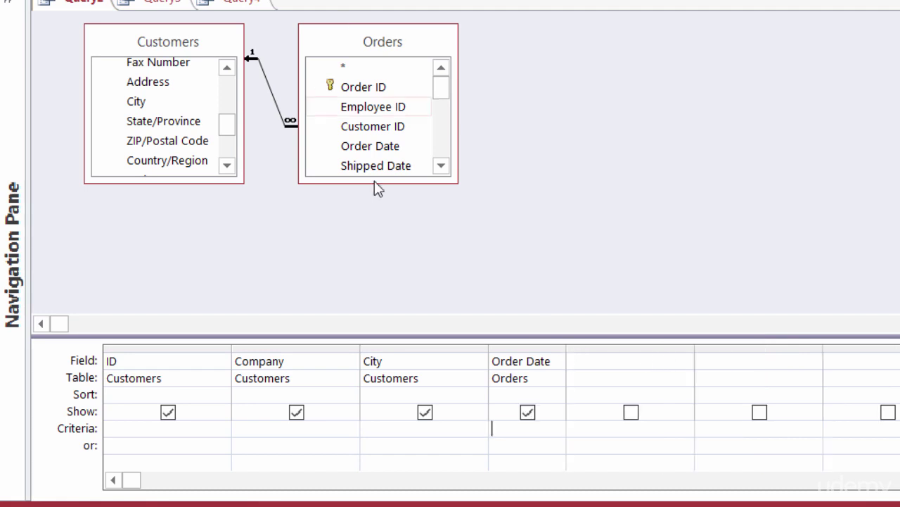
click(336, 106)
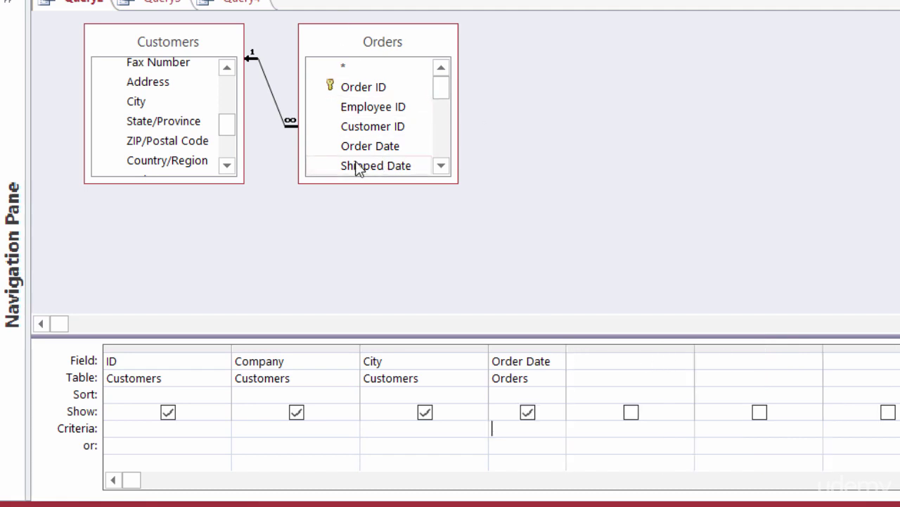
double_click(380, 168)
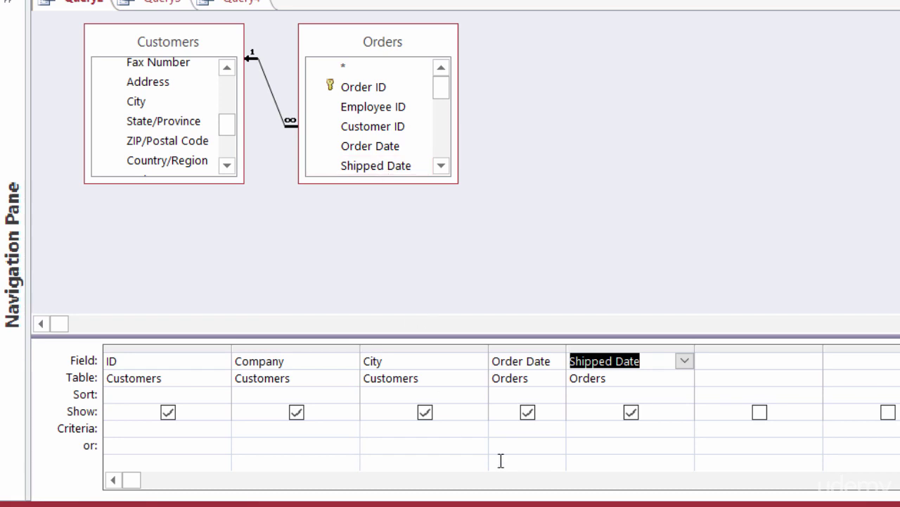
click(613, 426)
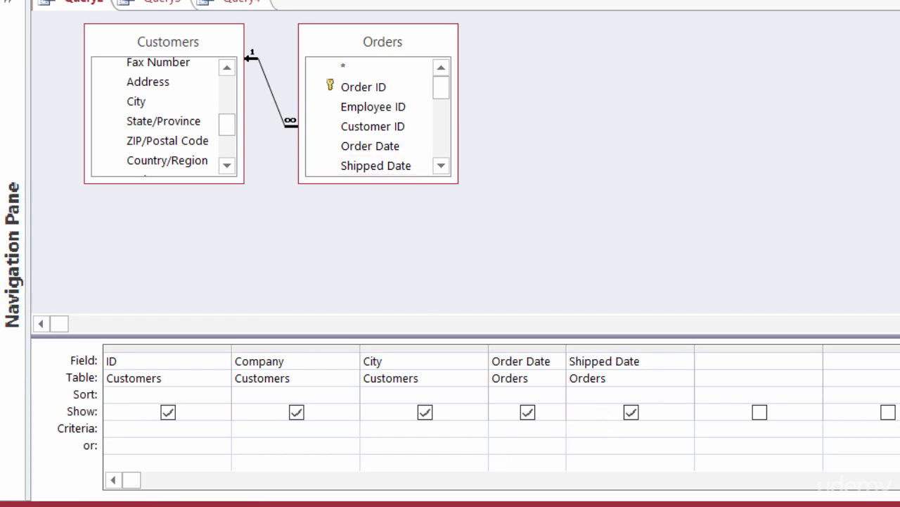
text(IS Null)
key(F5)
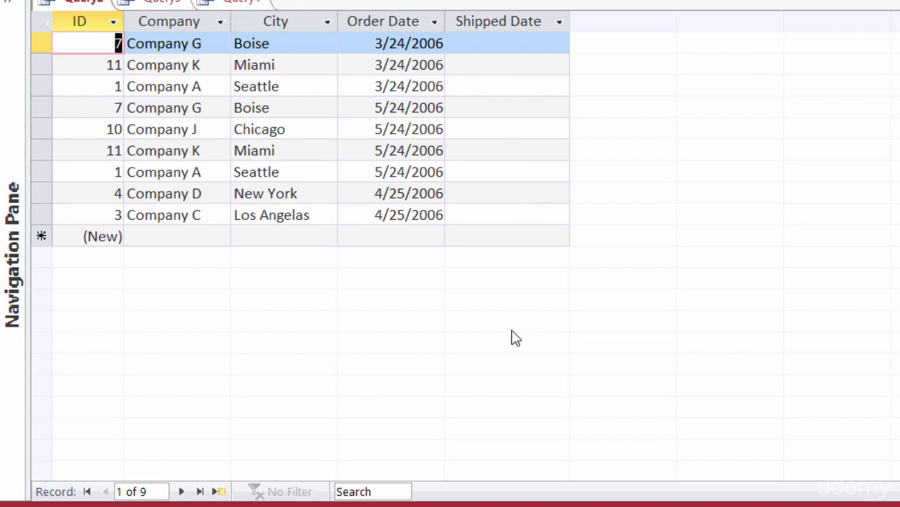
Step: Switch to Query3, which joins Order Details and Products with Order ID and Product Name
click(162, 4)
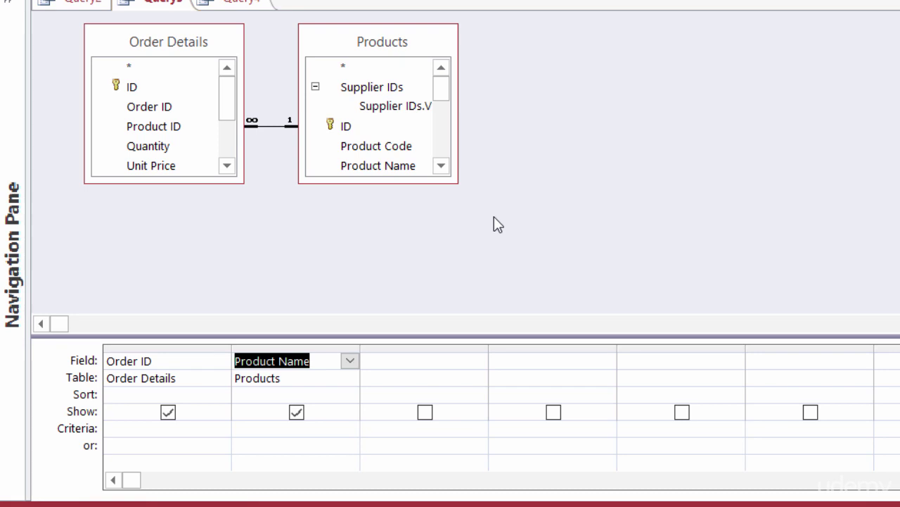
Step: Enter Like "*Chocolate*" as the Product Name criterion
click(262, 429)
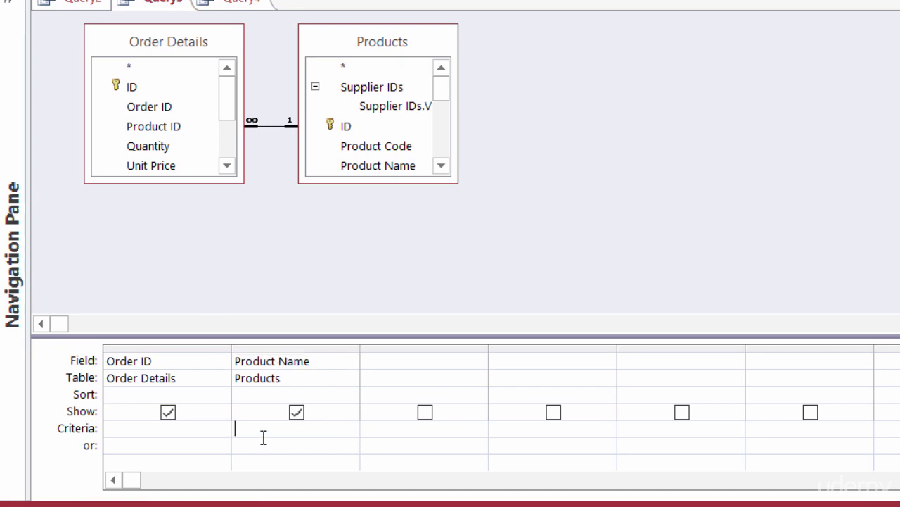
text(Like ")
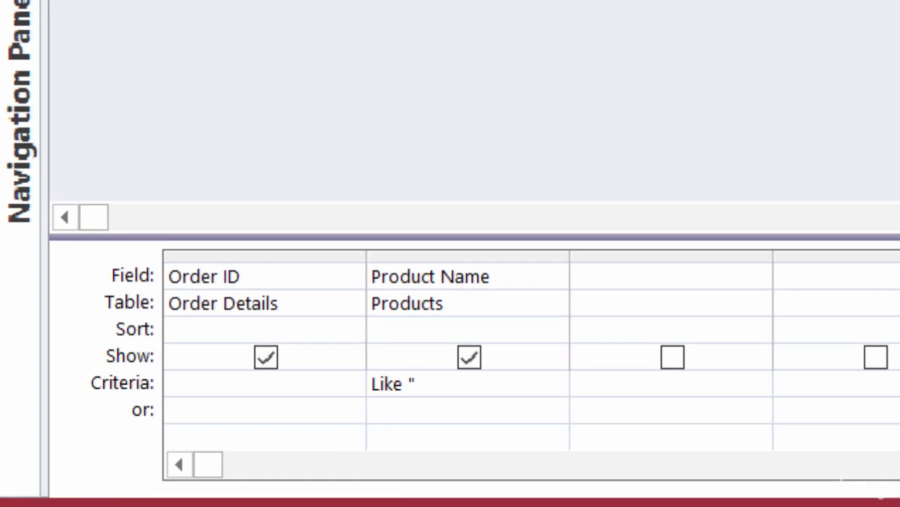
text(*Chocolate)
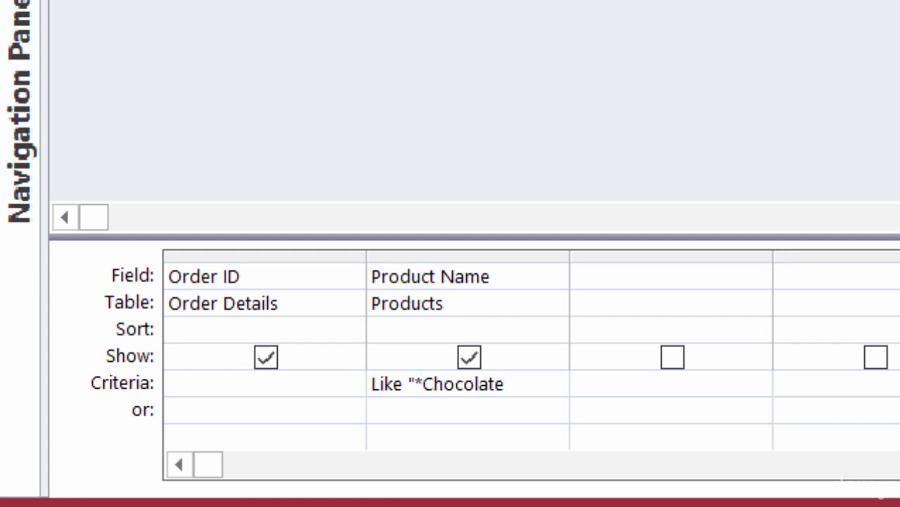
text(*")
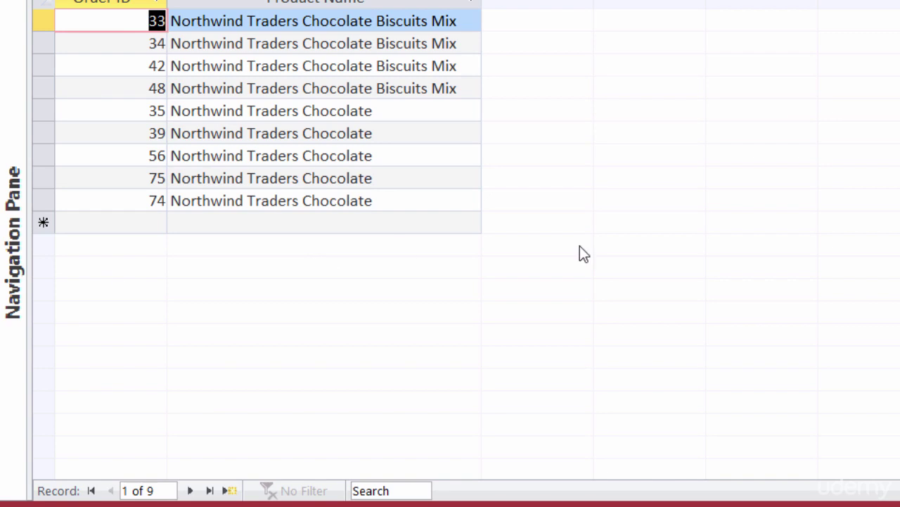
Step: Return to Design view and bring up the Query4 design based on Employees
click(138, 0)
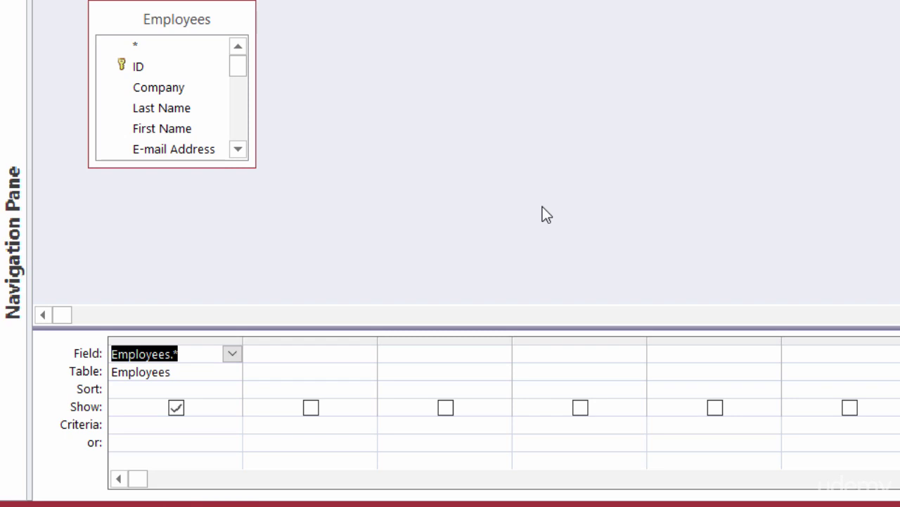
Step: Add Employees' Last Name as a second grid column with its Show box unchecked
click(212, 353)
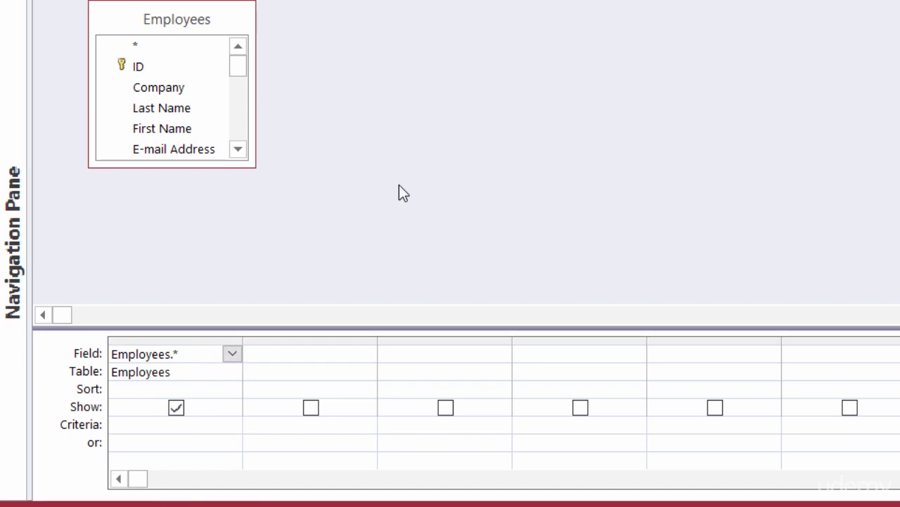
double_click(169, 109)
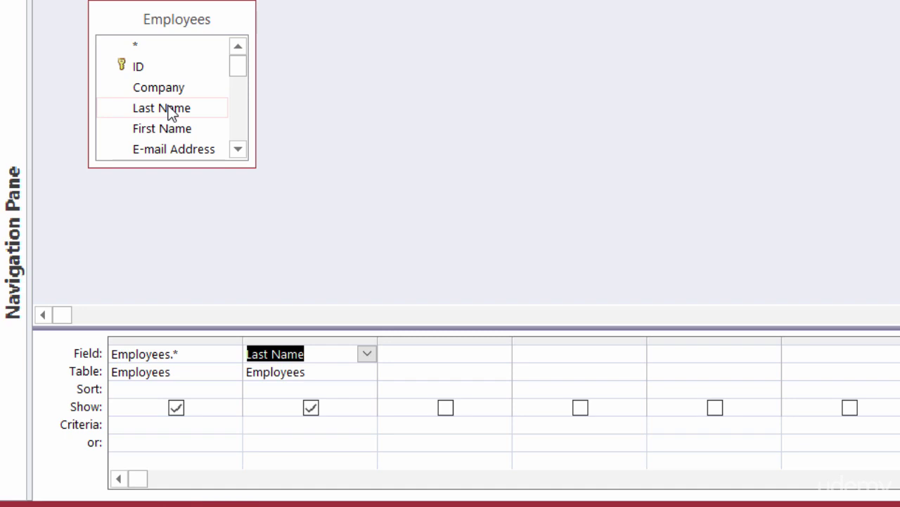
click(310, 412)
click(304, 425)
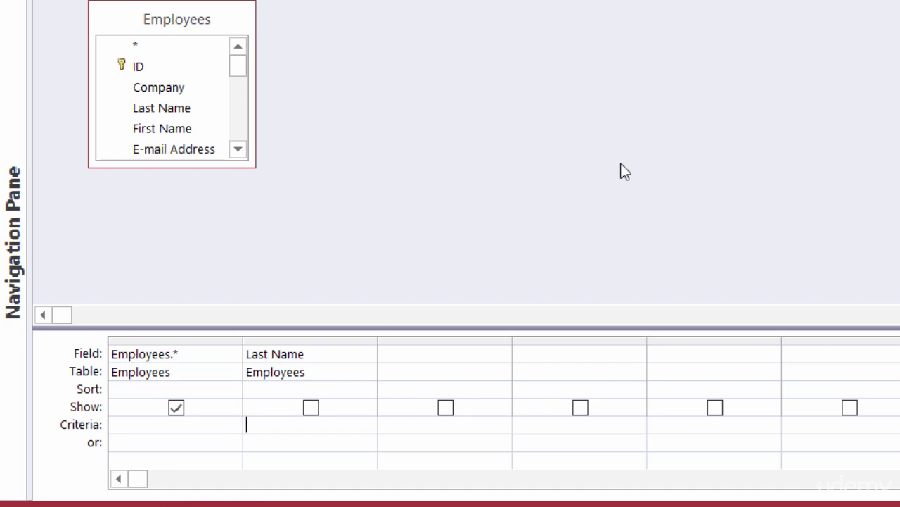
Step: Enter Like "[a-l]*" as the Last Name criterion, check the five results, and return to Design view
text(Like ")
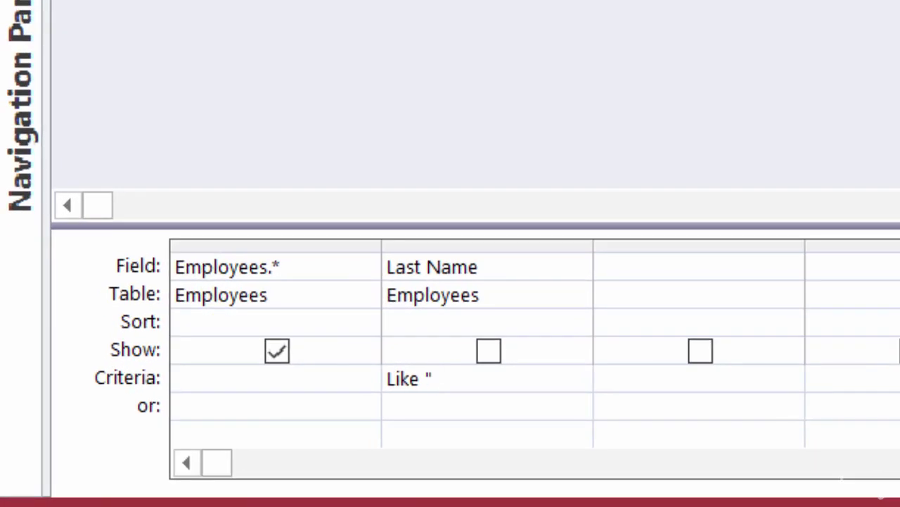
text([a-l])
text(*)
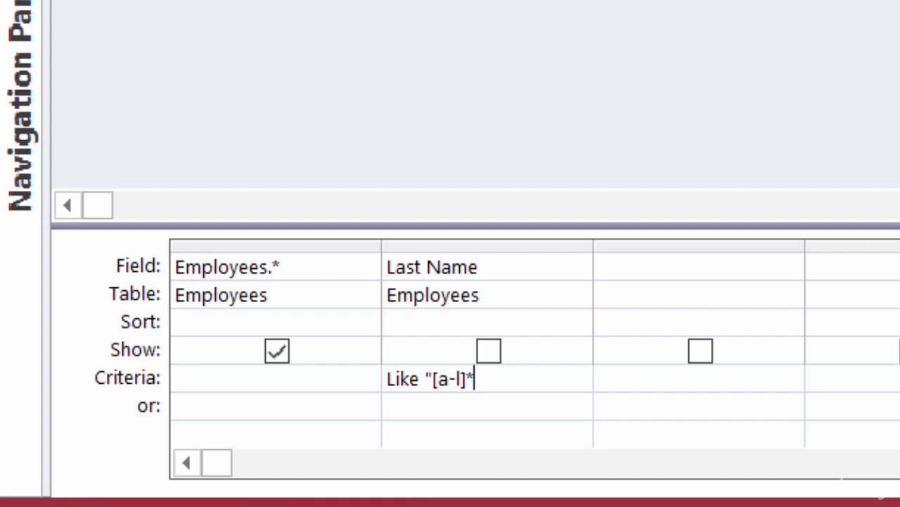
text(")
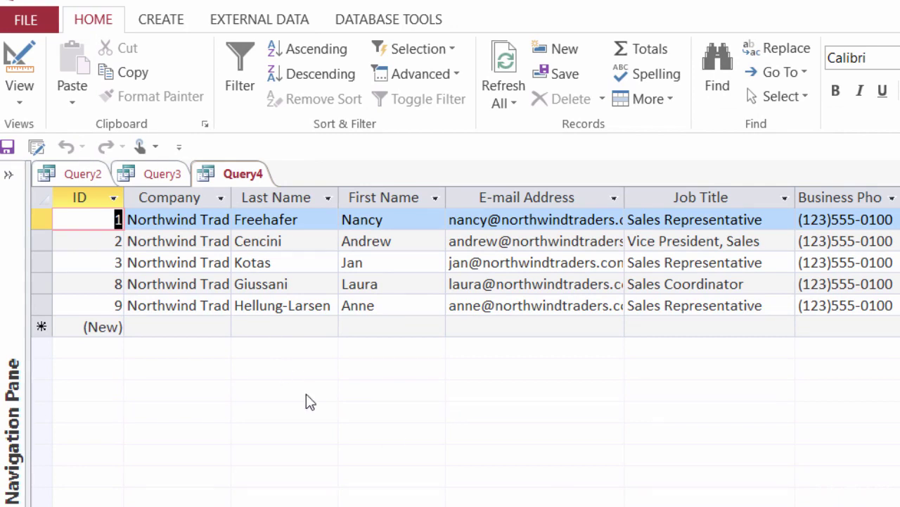
click(10, 69)
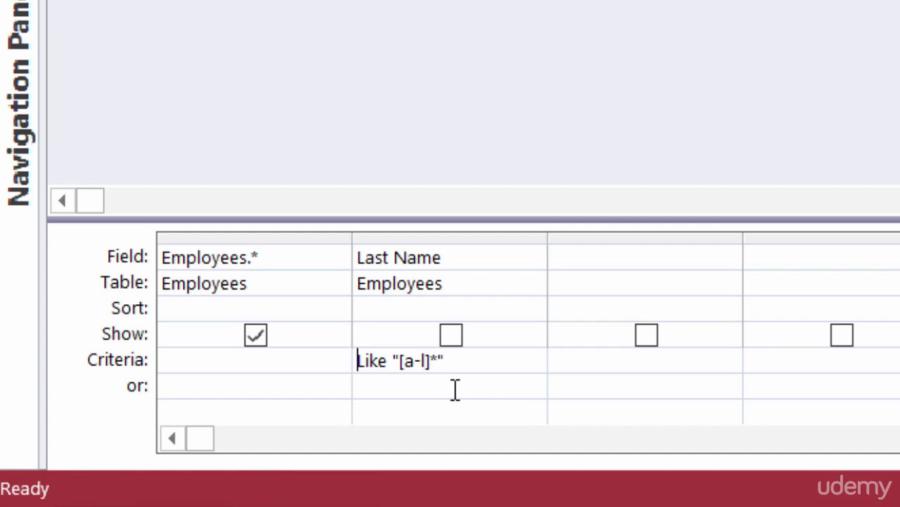
Step: Change the Last Name criterion to Like "[!a-l]*", run it to see four employees, then return to Design view
click(404, 362)
text(!)
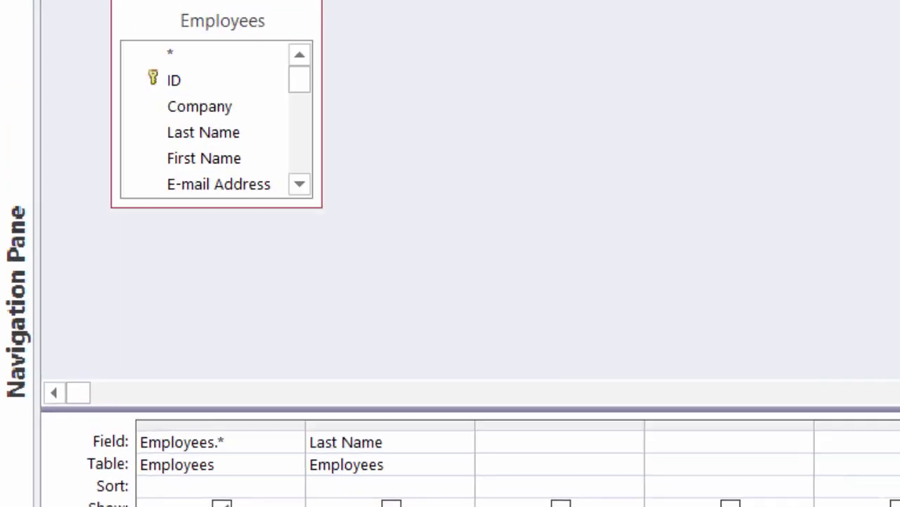
click(73, 88)
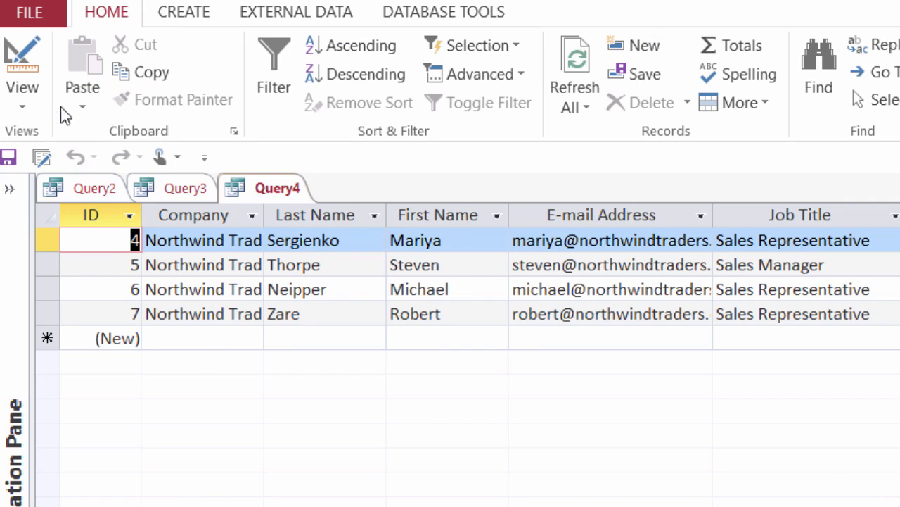
click(21, 77)
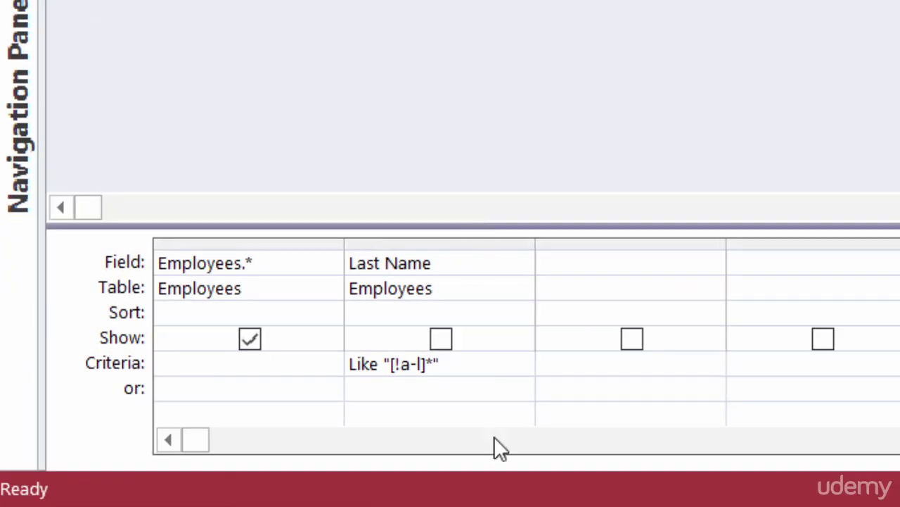
Step: Rewrite the Last Name criterion as NOT Like "[a-l]*" and run the query
click(393, 396)
key(BackSpace)
click(491, 390)
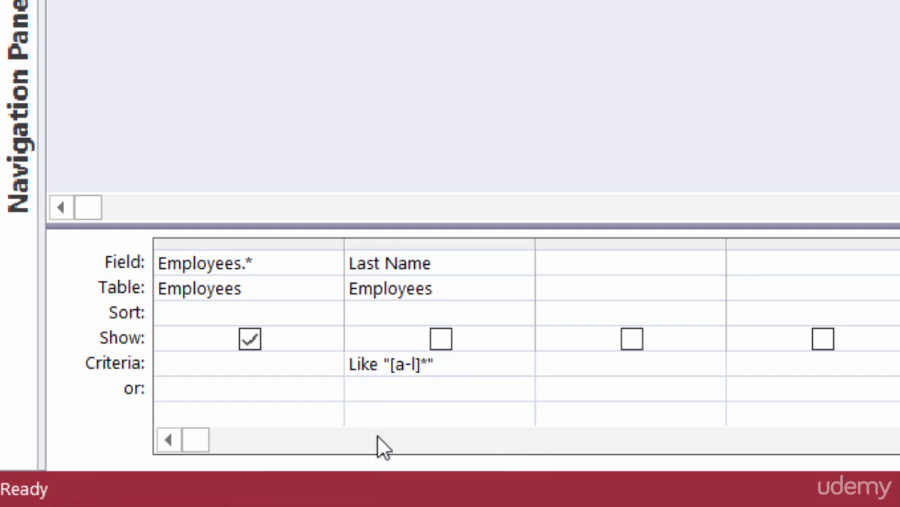
click(352, 361)
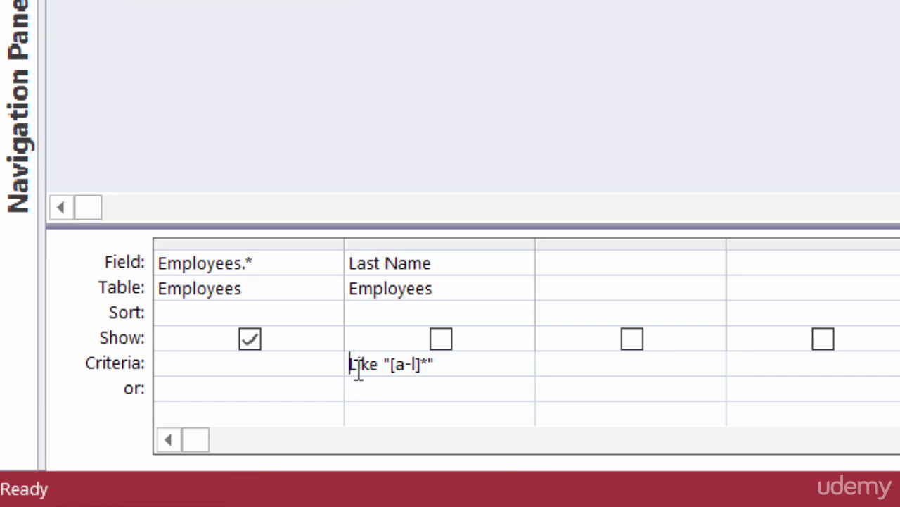
text(NOT)
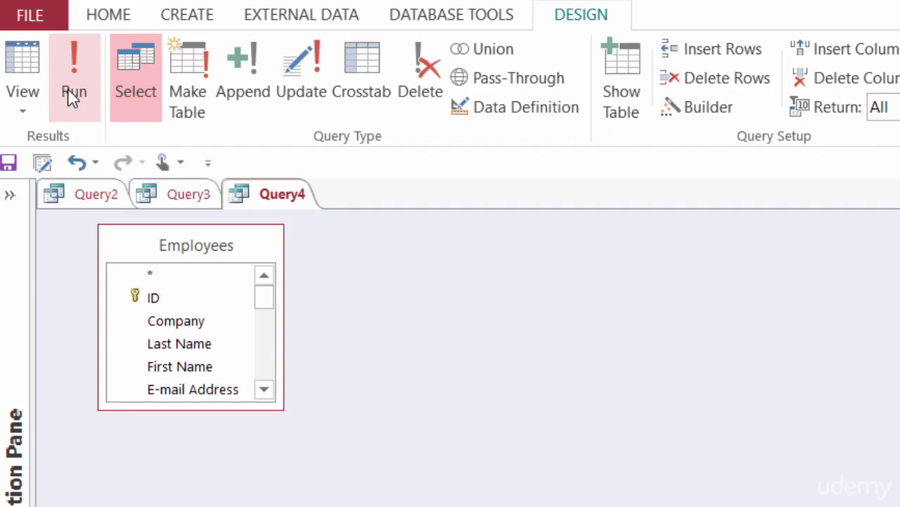
click(72, 93)
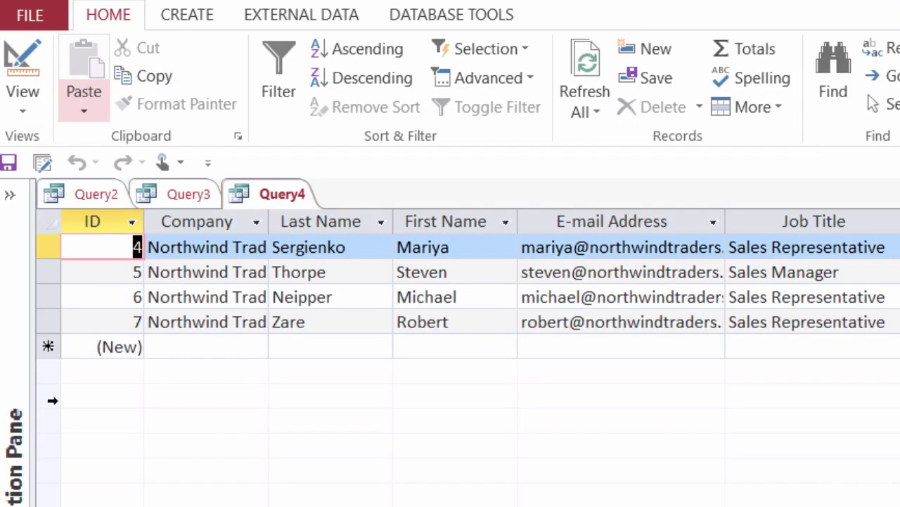